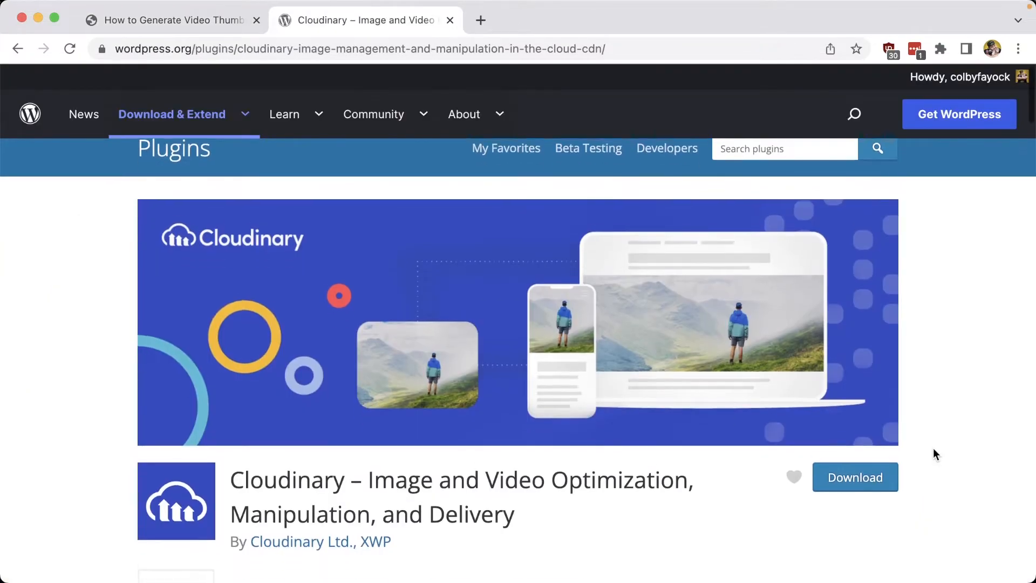
Review the Cloudinary plugin's listing on WordPress.org, including its description and version details
scroll(934, 453, down, 3)
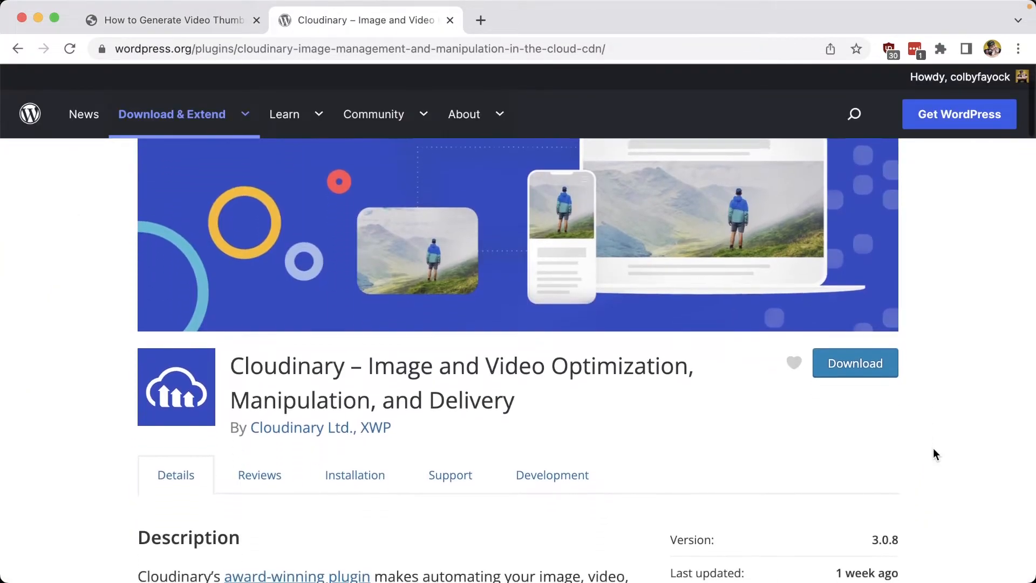
scroll(934, 449, down, 3)
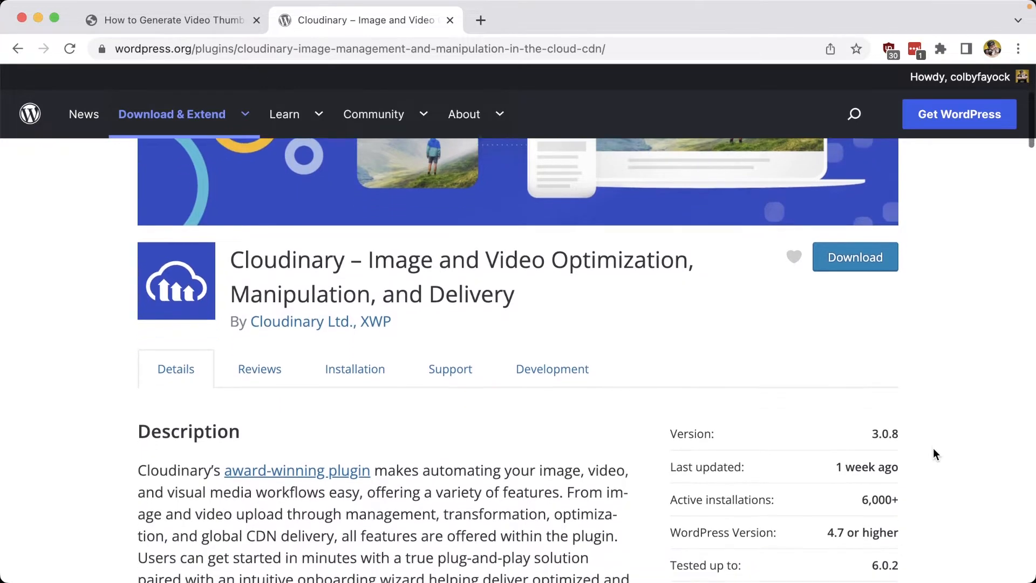
scroll(933, 449, down, 3)
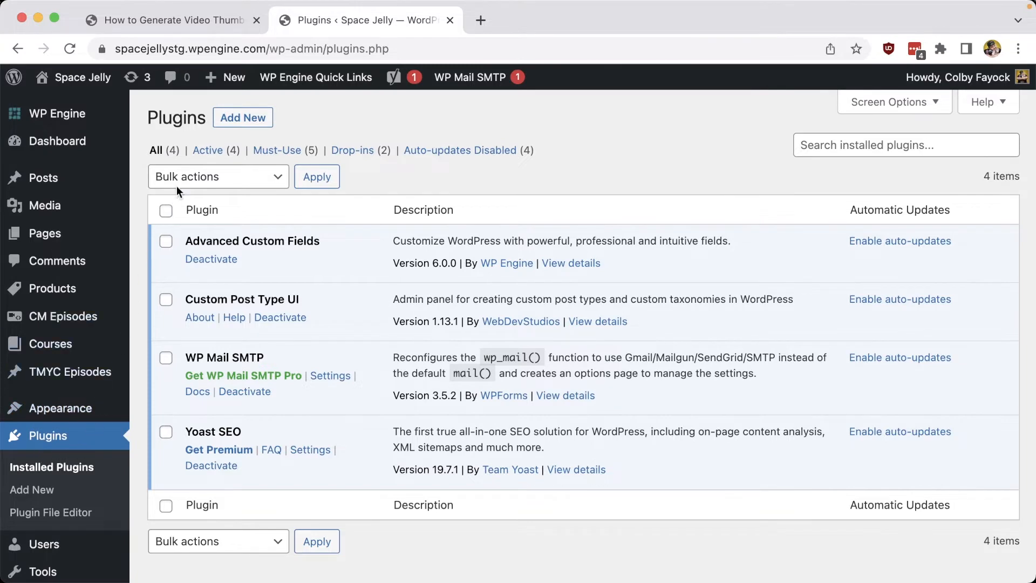
Find "cloudinary" among the available plugins, then install and activate Cloudinary – Image and Video Optimization, Manipulation, and Delivery
click(249, 118)
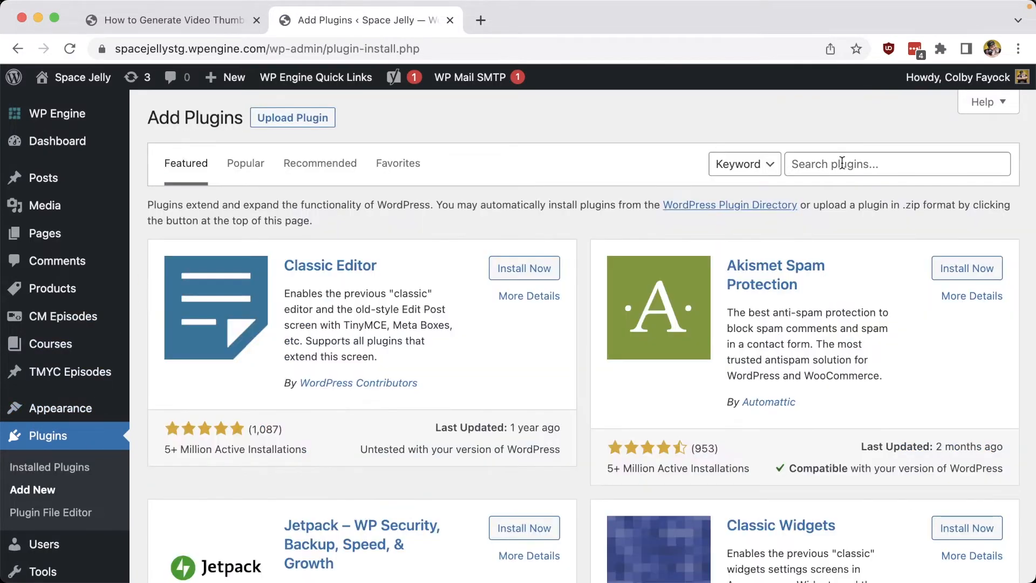
click(840, 163)
text(cloudinary)
key(Return)
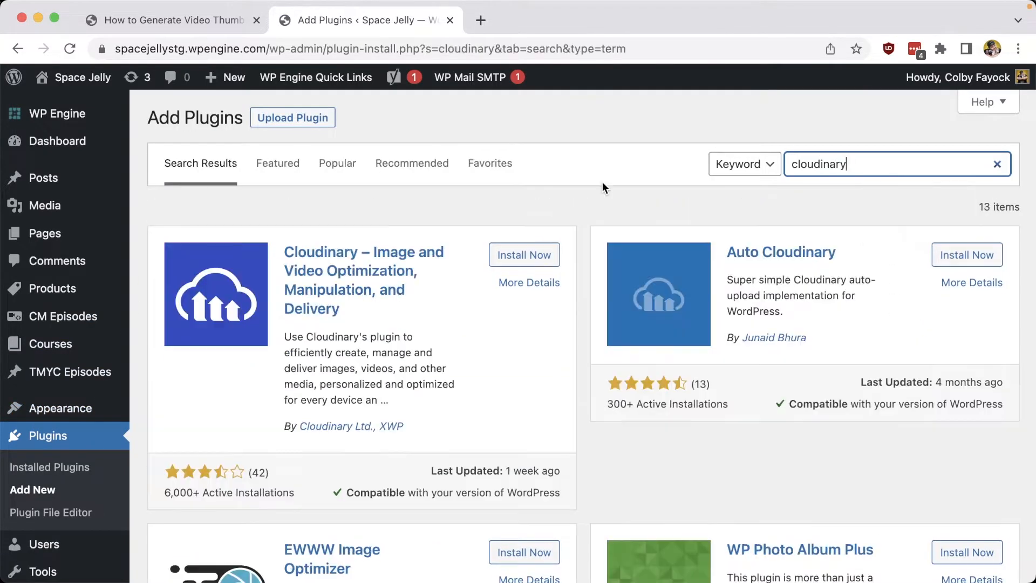
click(529, 256)
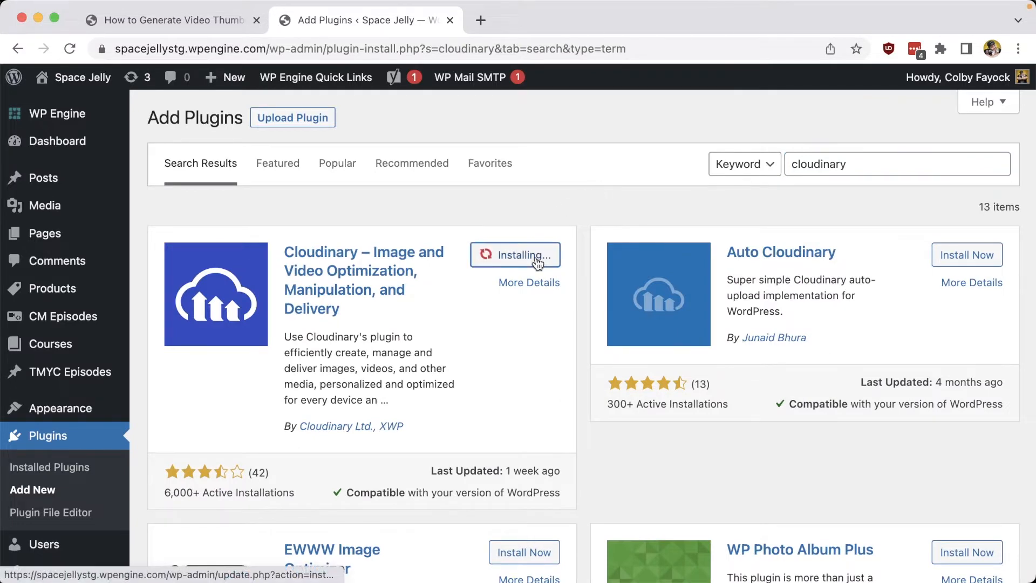
click(532, 256)
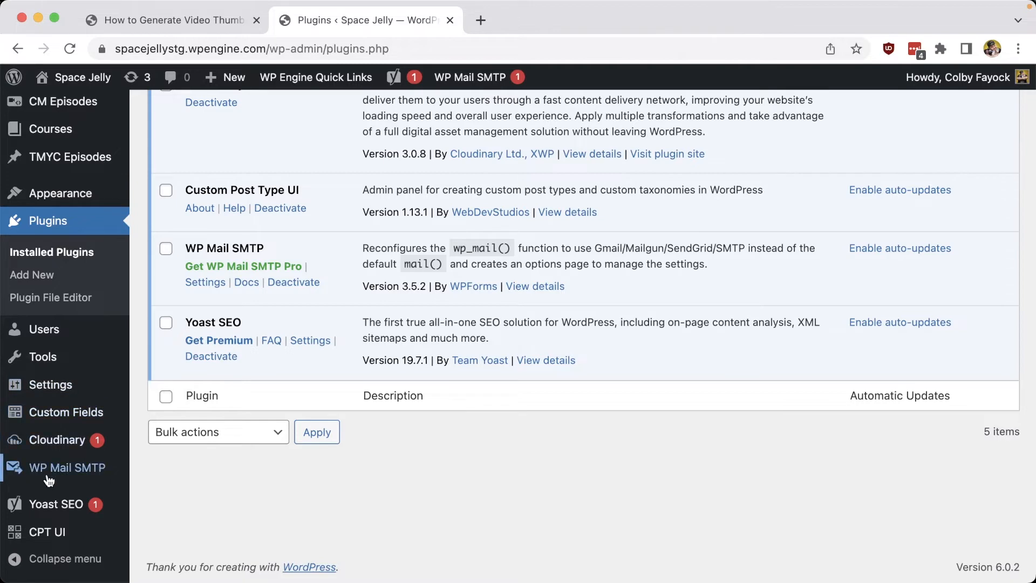
Start the Cloudinary plugin's setup wizard and advance past the welcome page to Connect Plugin
mouse_move(80, 443)
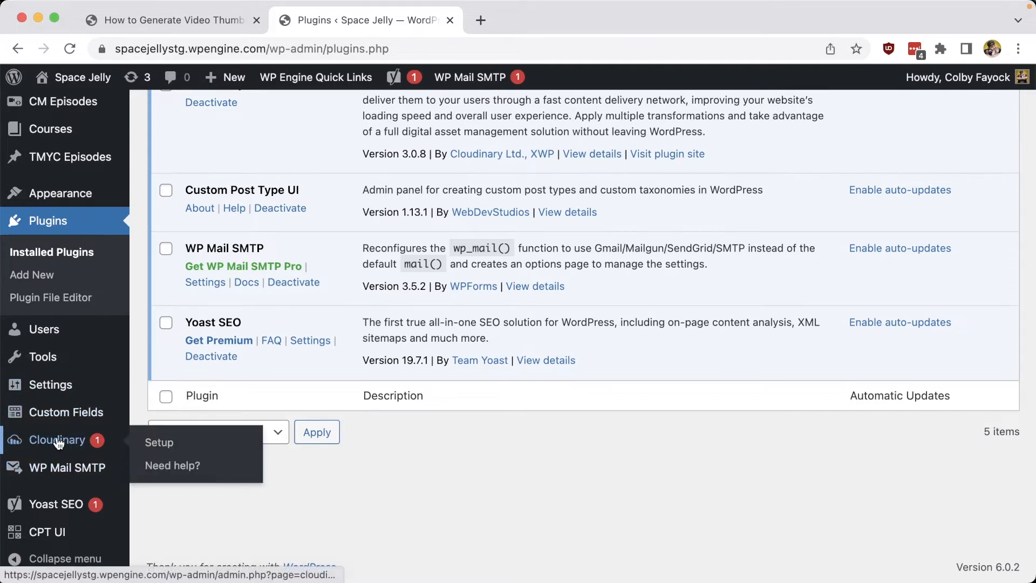
click(58, 443)
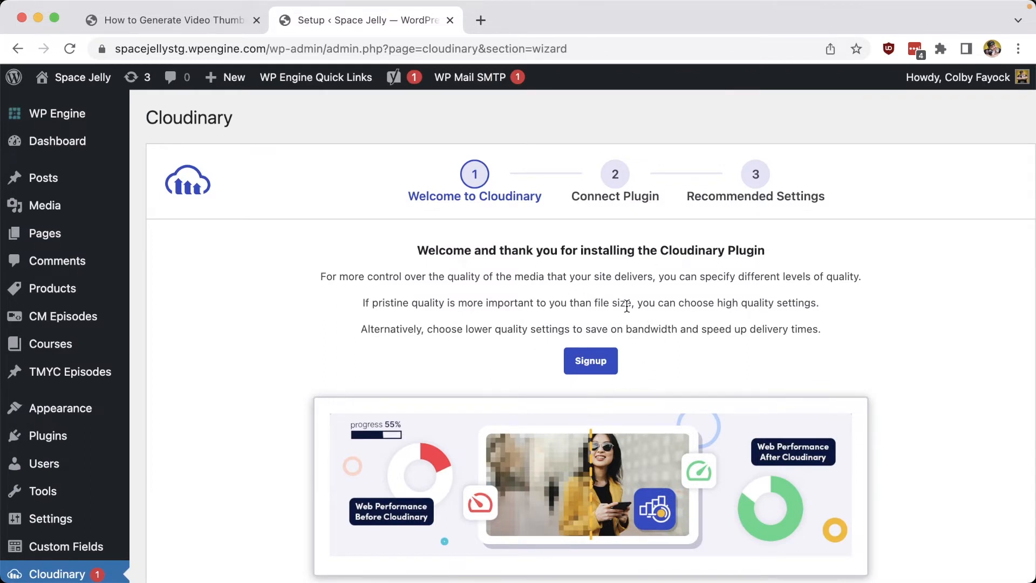
scroll(626, 305, down, 5)
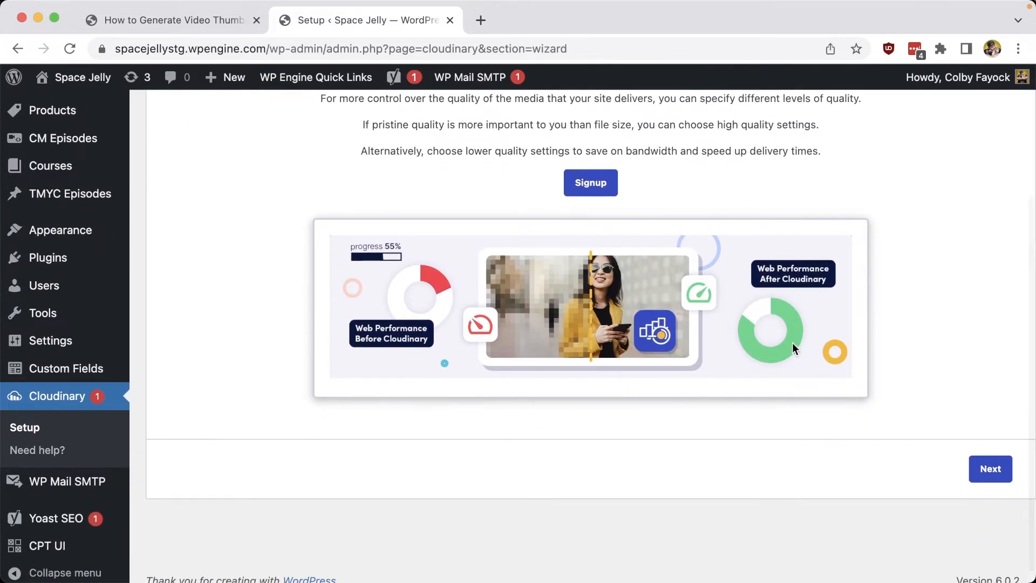
click(990, 469)
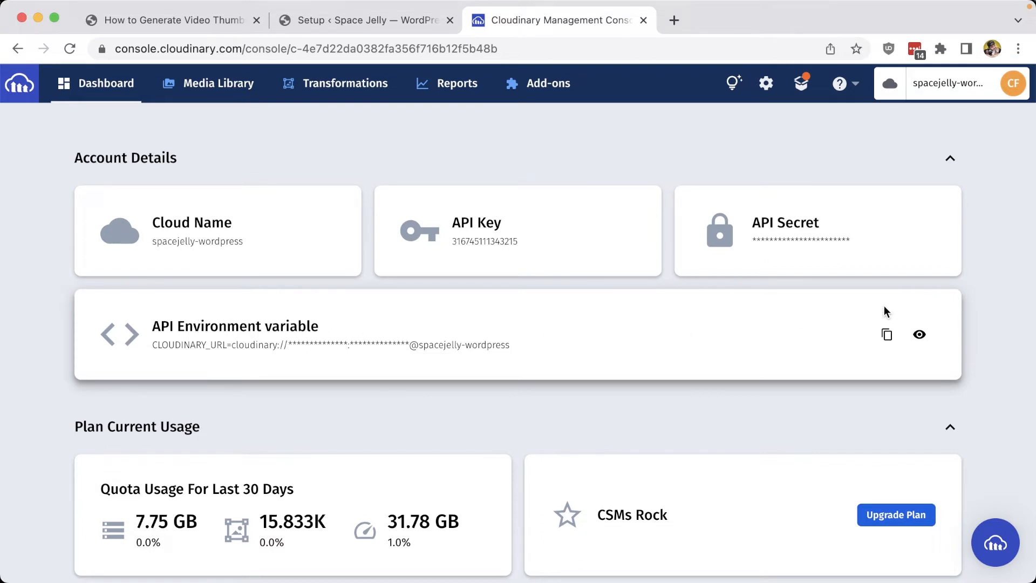
Copy the API Environment variable from the Cloudinary console into the Connection string field and finish the wizard with the recommended settings
click(887, 335)
key(ctrl+shift+Tab)
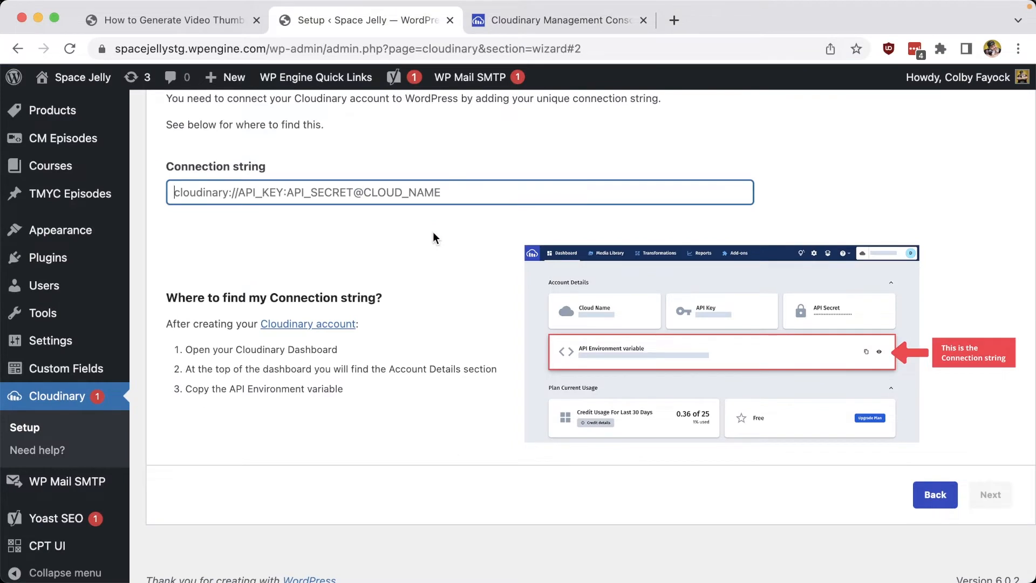
key(super+v)
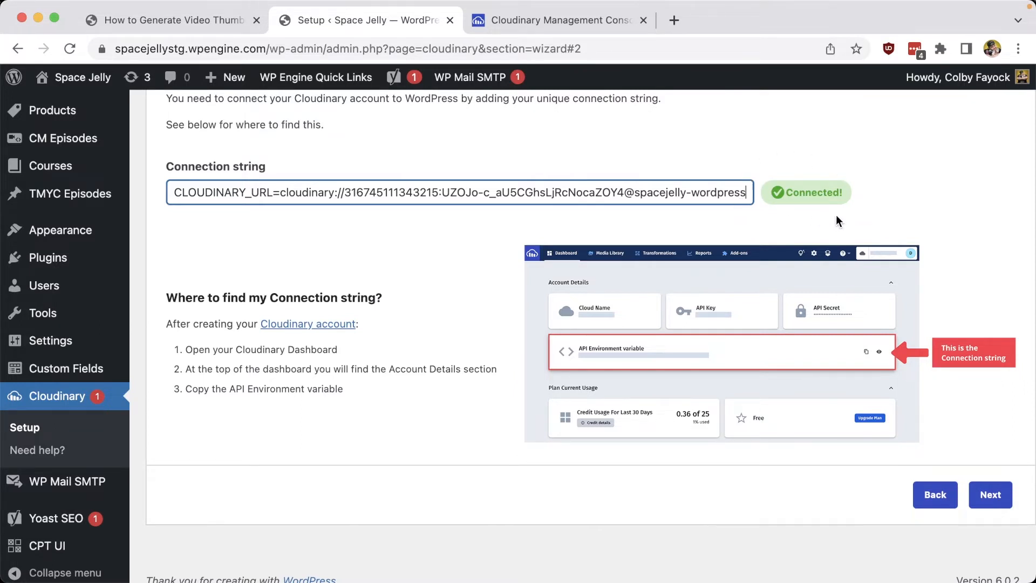
click(989, 493)
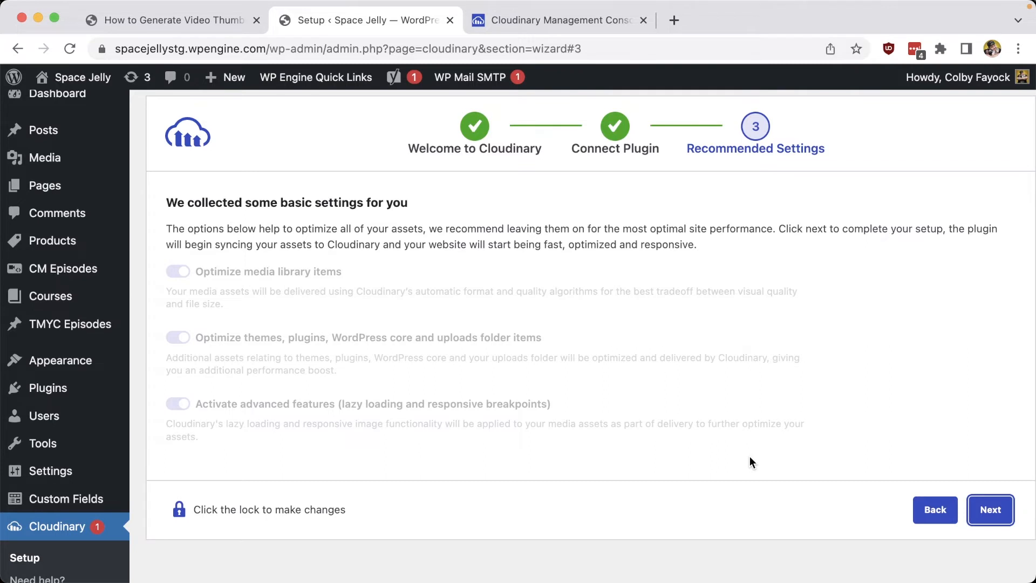
click(990, 509)
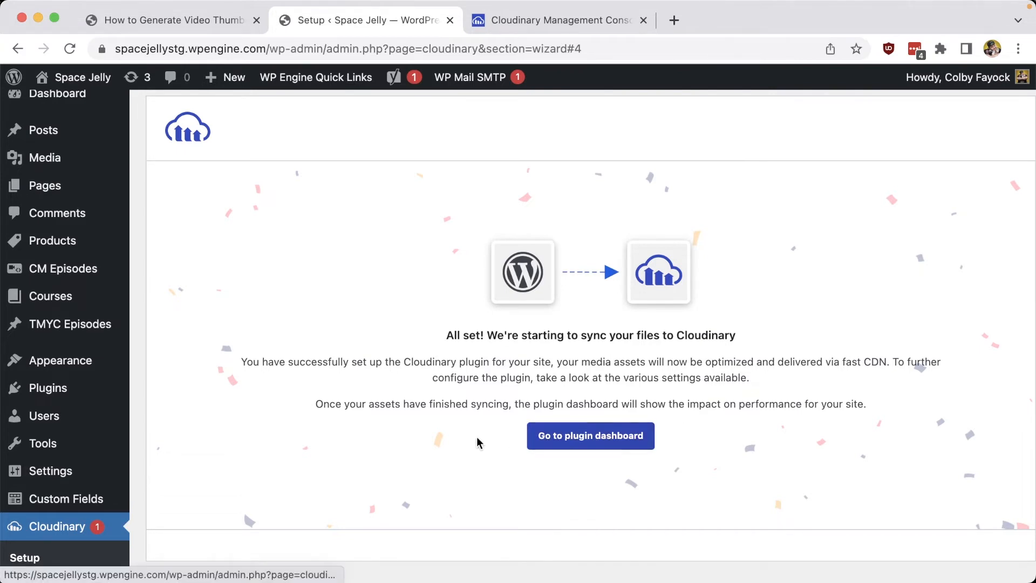
Open the Cloudinary plugin's page and review the Cloudinary sync status of the files in the Media Library
scroll(100, 435, down, 3)
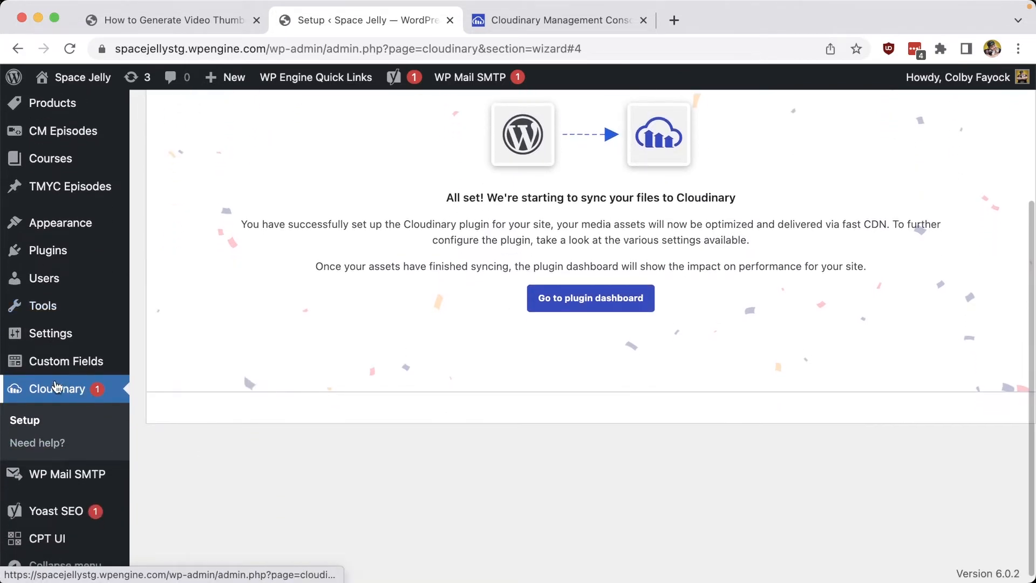
click(57, 389)
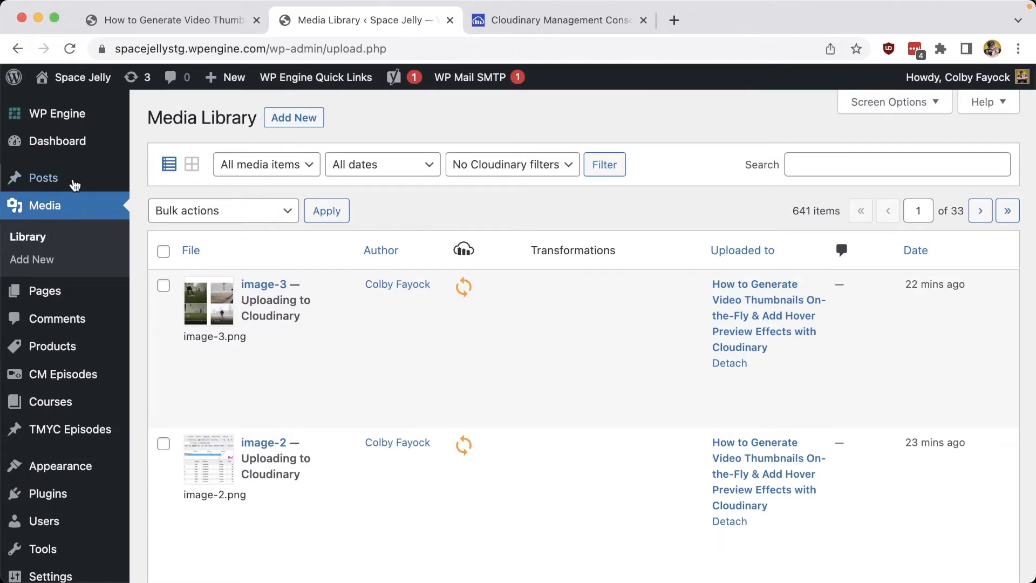
mouse_move(489, 285)
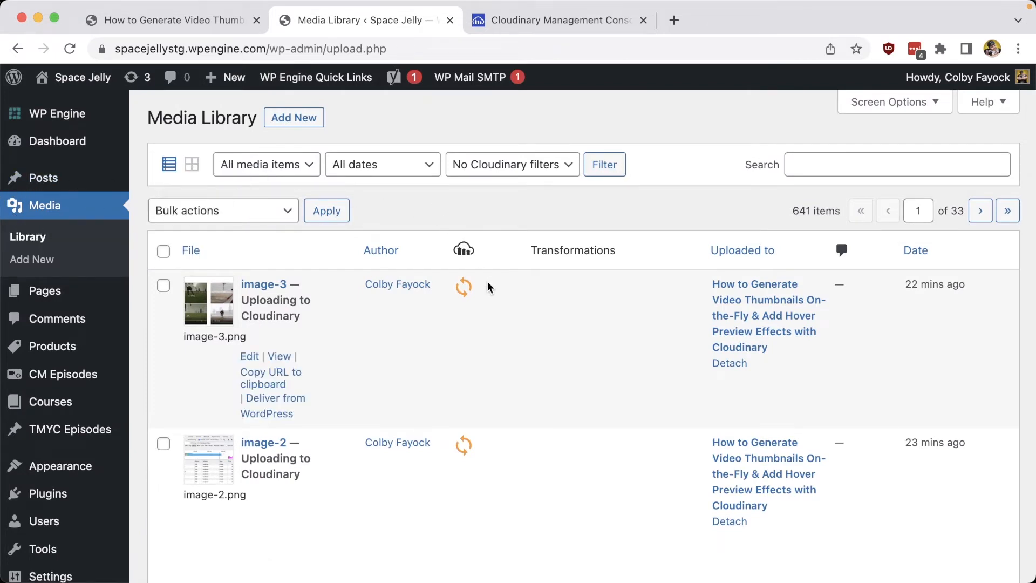
scroll(488, 283, down, 6)
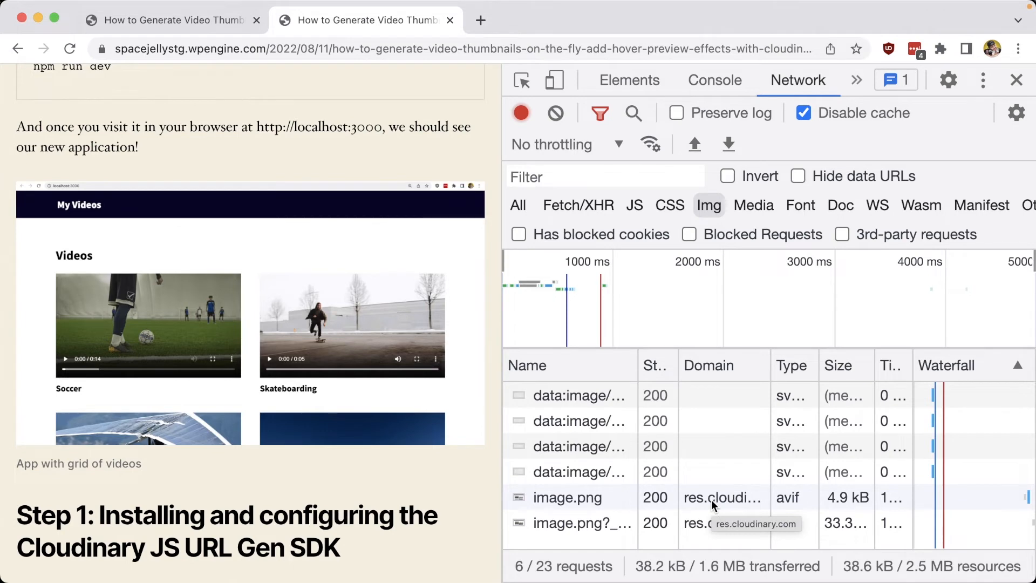
Inspect the request URL and response headers, including the content type, of the image.png?_i=AA network request
click(718, 522)
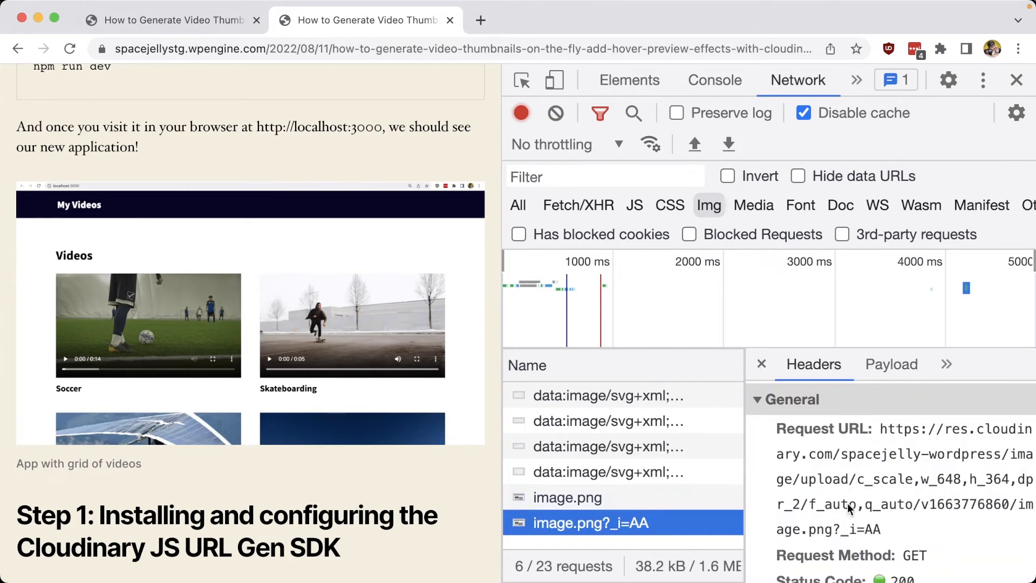
scroll(840, 485, down, 5)
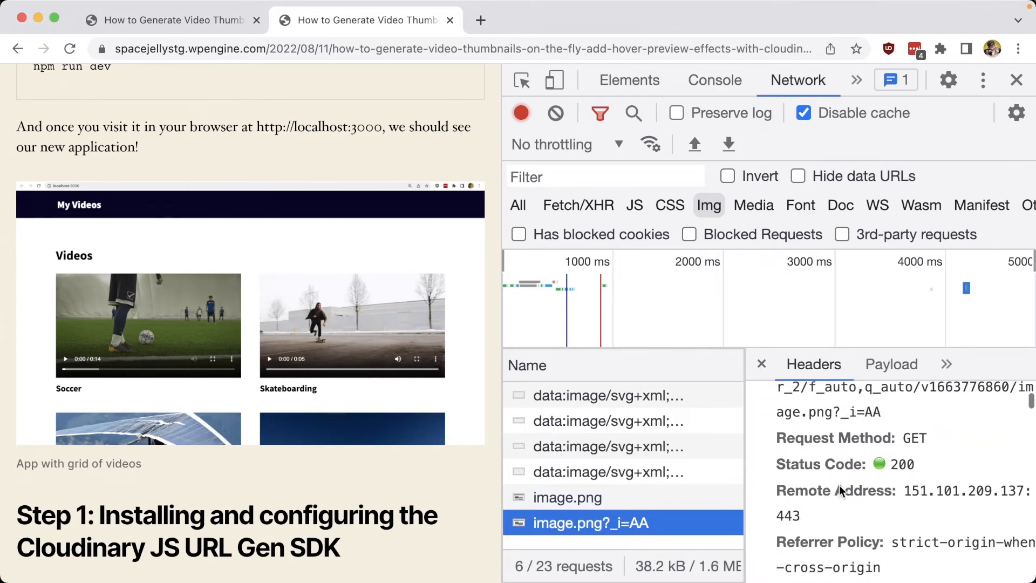
scroll(840, 485, down, 4)
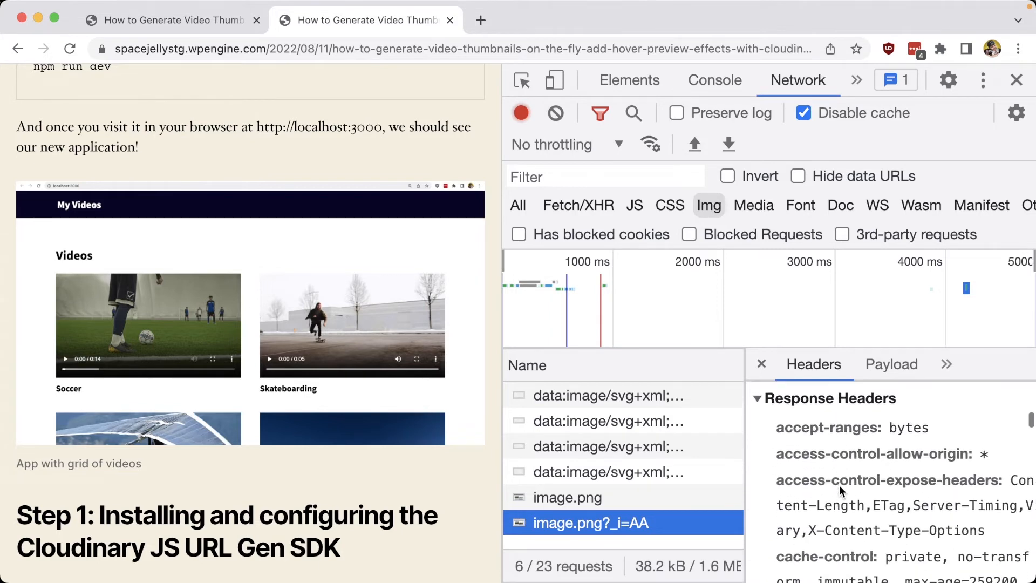
scroll(839, 484, down, 3)
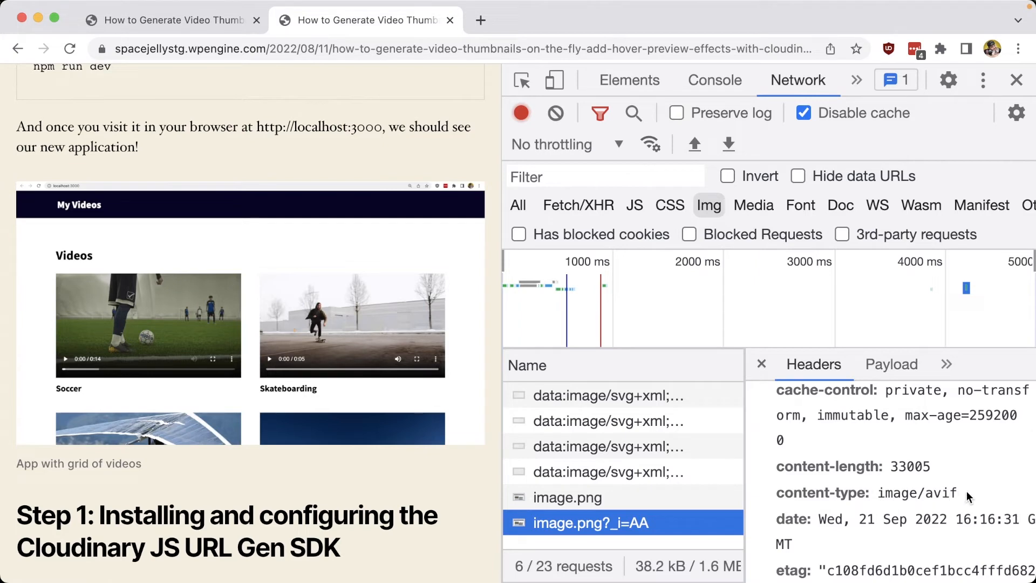
scroll(936, 452, up, 10)
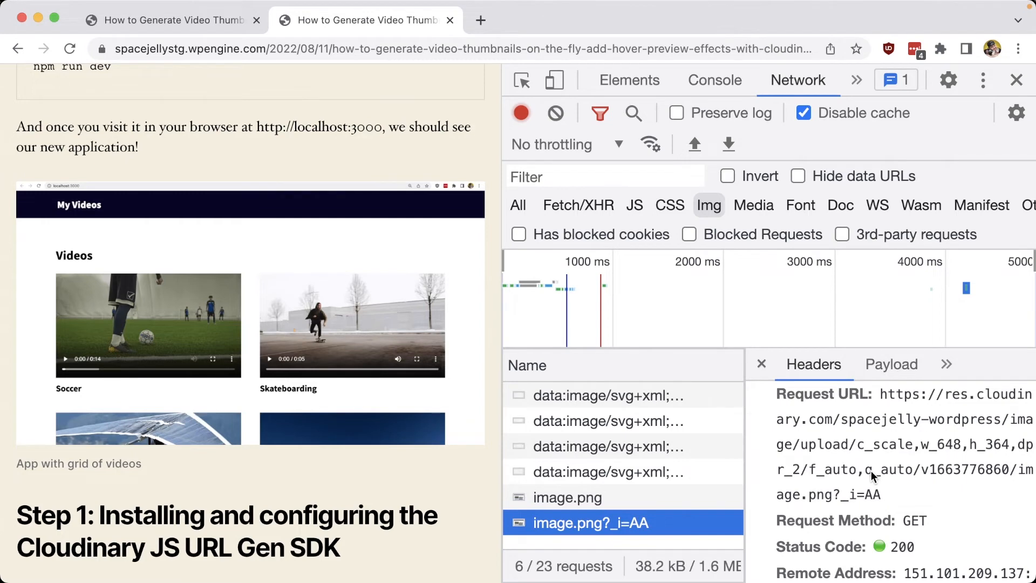
Compare the image network requests of the original and Cloudinary-delivered article pages, and view the original page's media requests
key(ctrl+shift+Tab)
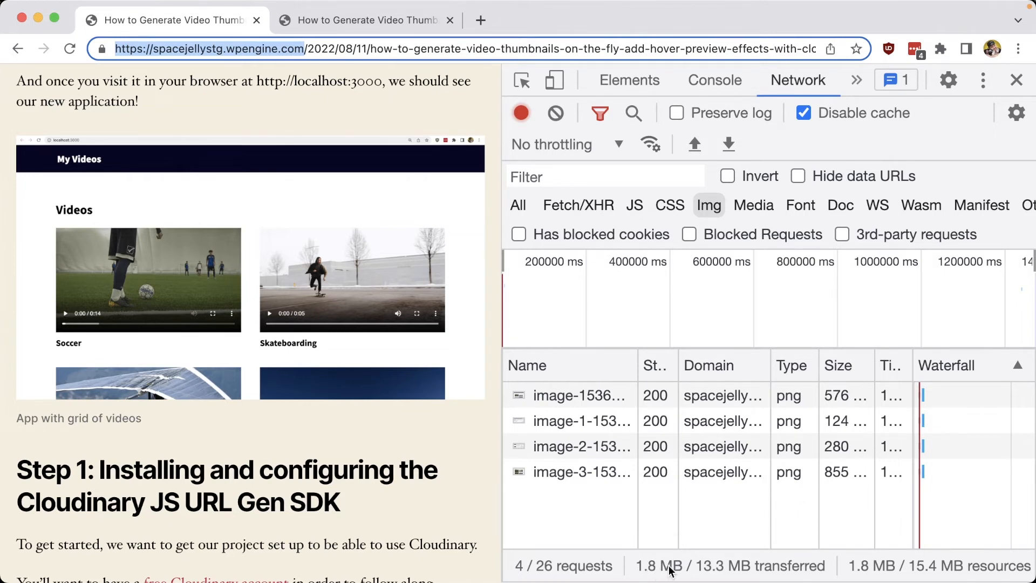
key(ctrl+Tab)
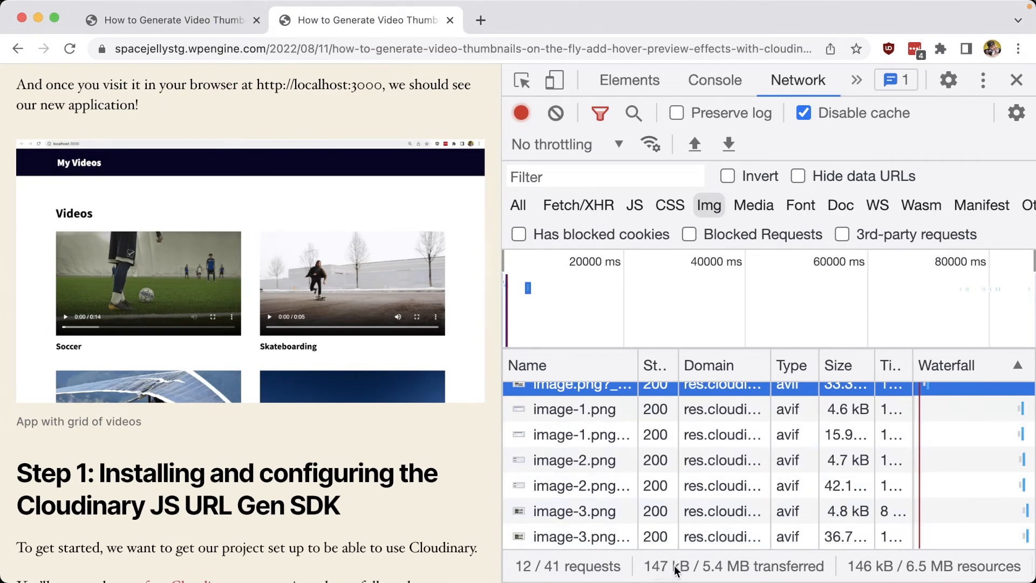
key(ctrl+shift+Tab)
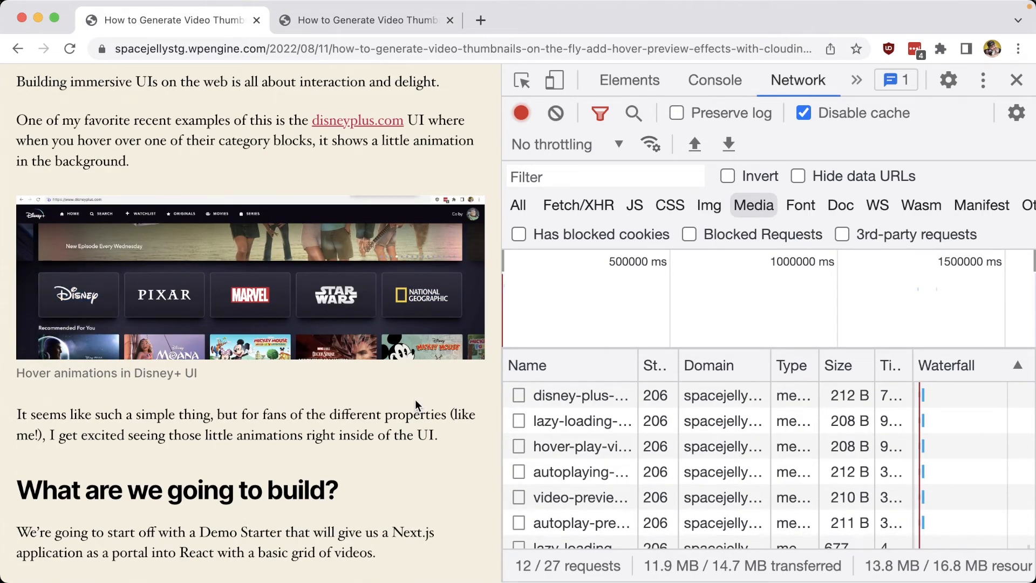
Check the optimization summary on the Cloudinary dashboard and filter the Cloudinary-delivered article's network requests to Media
key(ctrl+Tab)
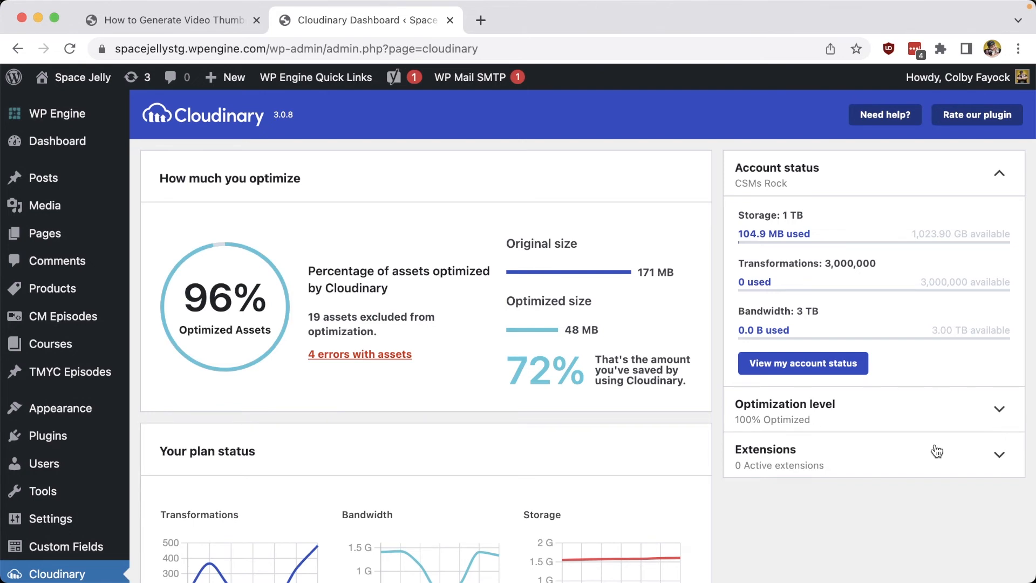
key(ctrl+shift+Tab)
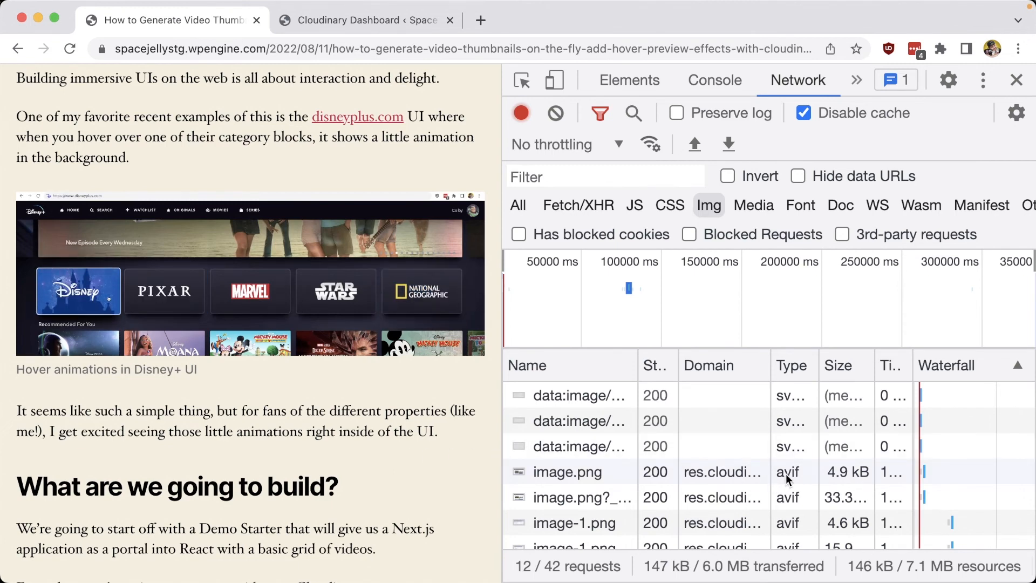
click(758, 211)
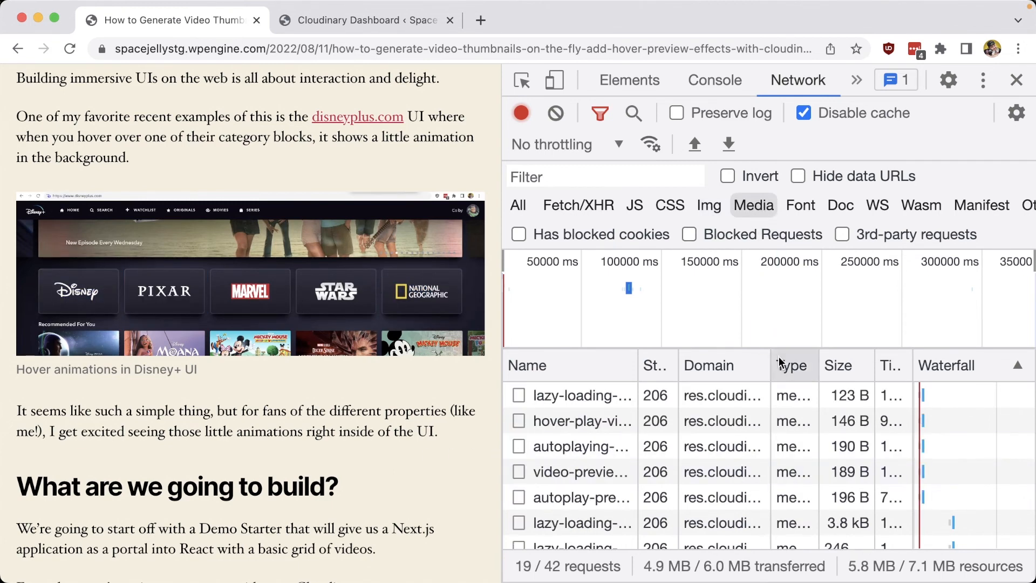